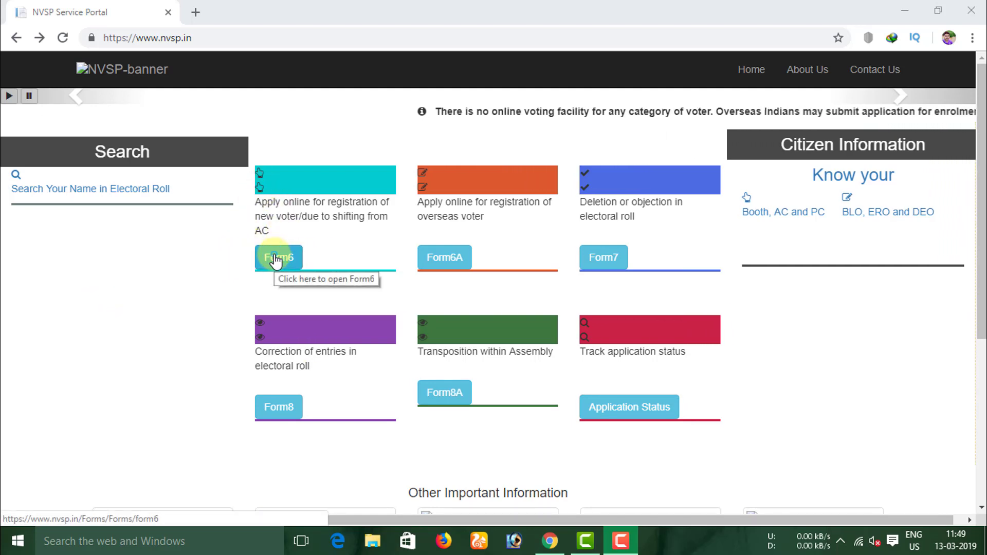
Open Form 6 for new voter registration and set its language to English, reloading the page.
click(304, 262)
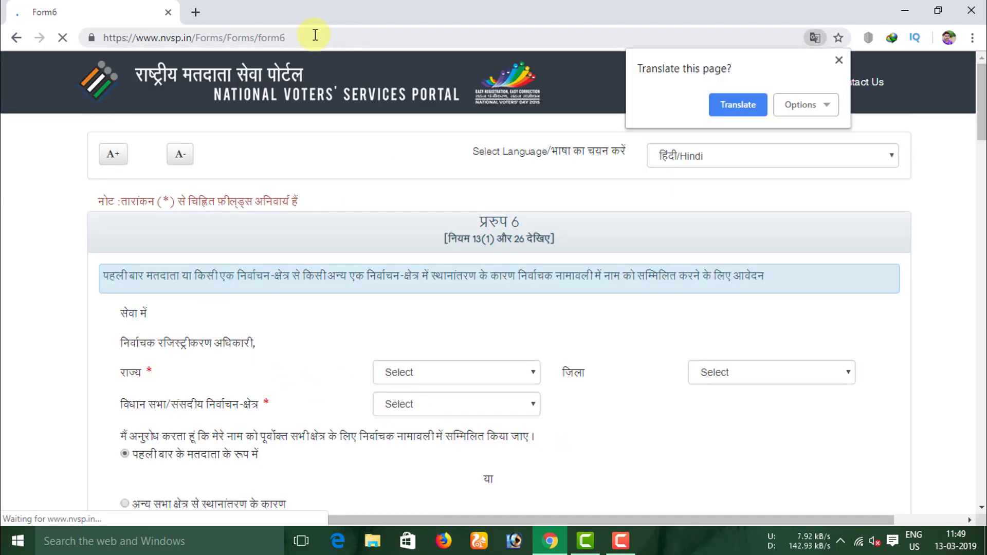
click(839, 62)
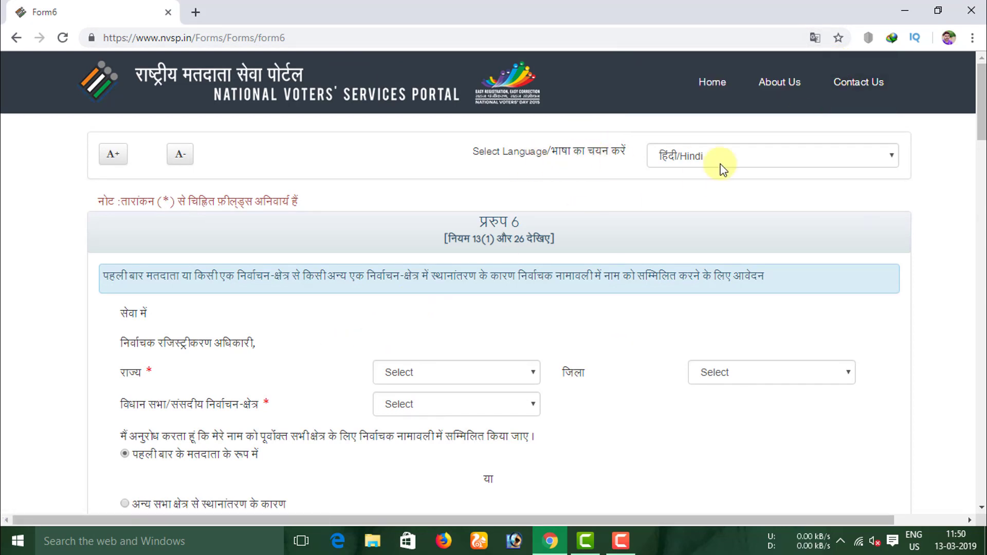
click(893, 157)
click(754, 189)
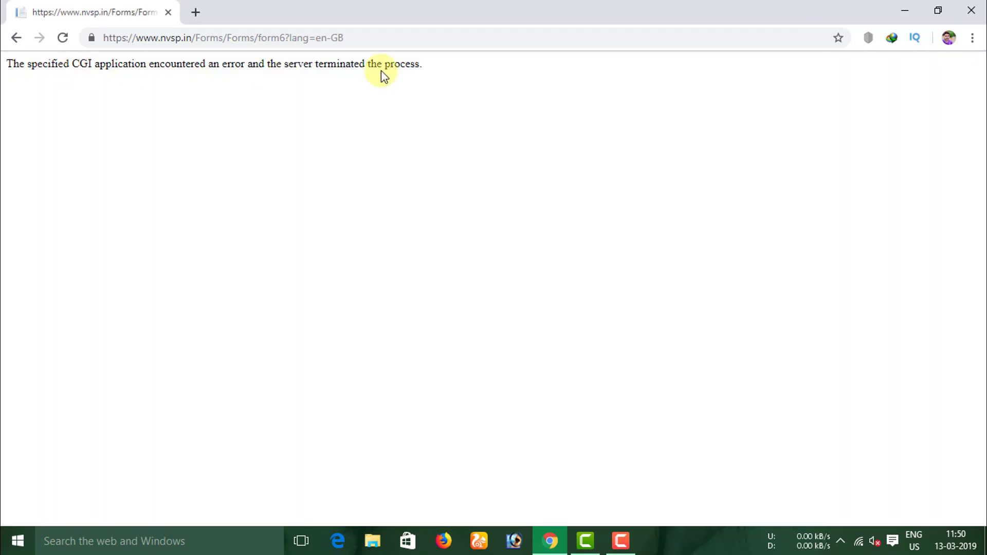
click(65, 40)
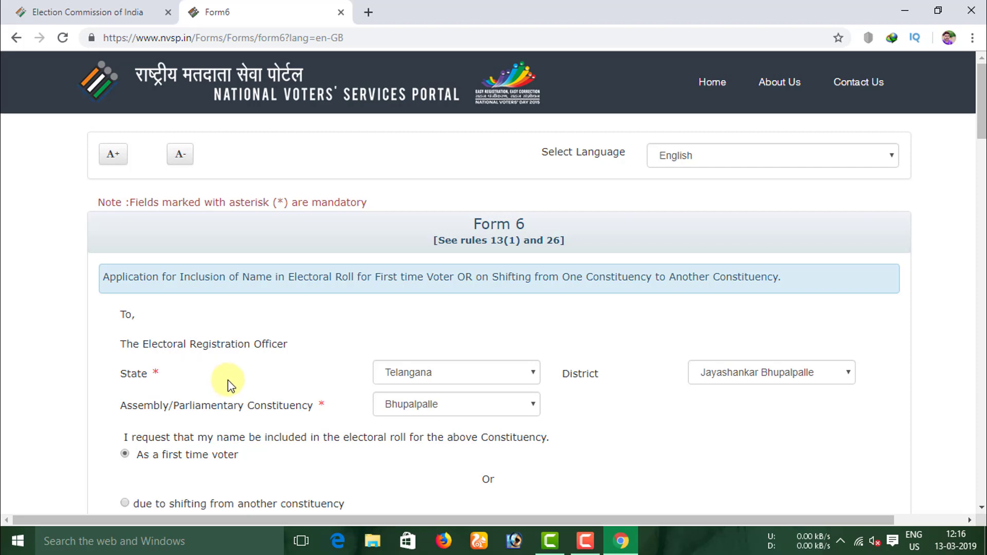
Examine the available choices for state, assembly constituency and district at the start of Form 6.
scroll(227, 380, down, 1)
scroll(329, 350, down, 1)
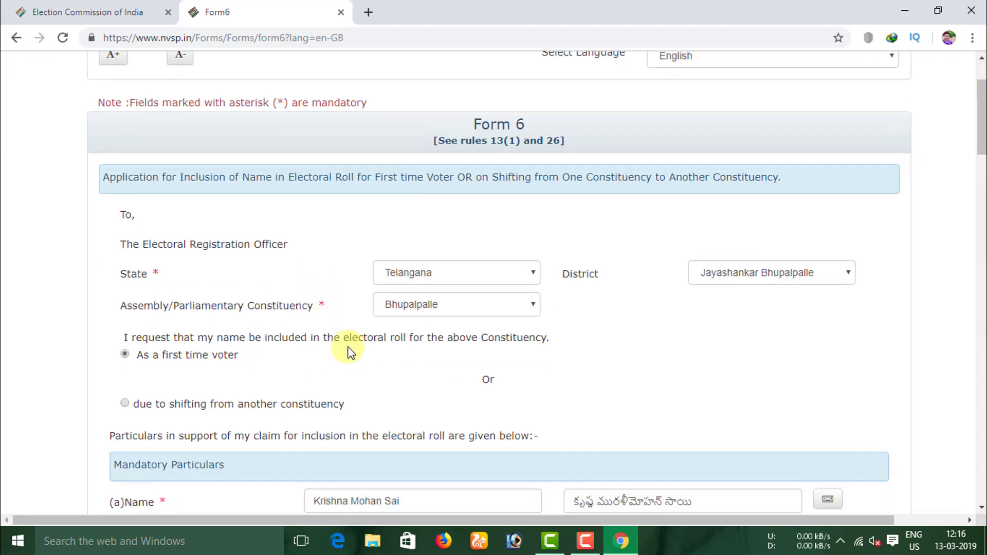
scroll(350, 354, down, 2)
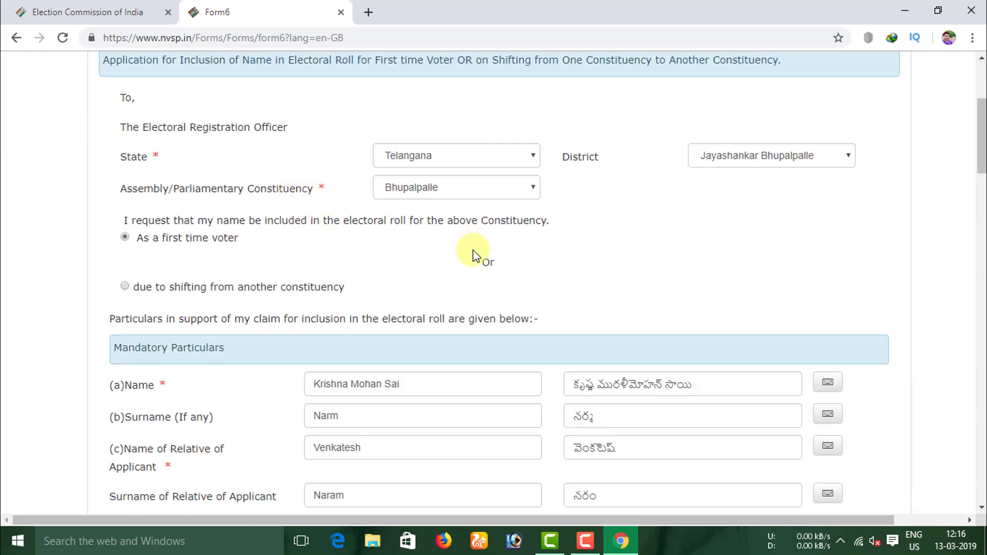
scroll(346, 340, up, 2)
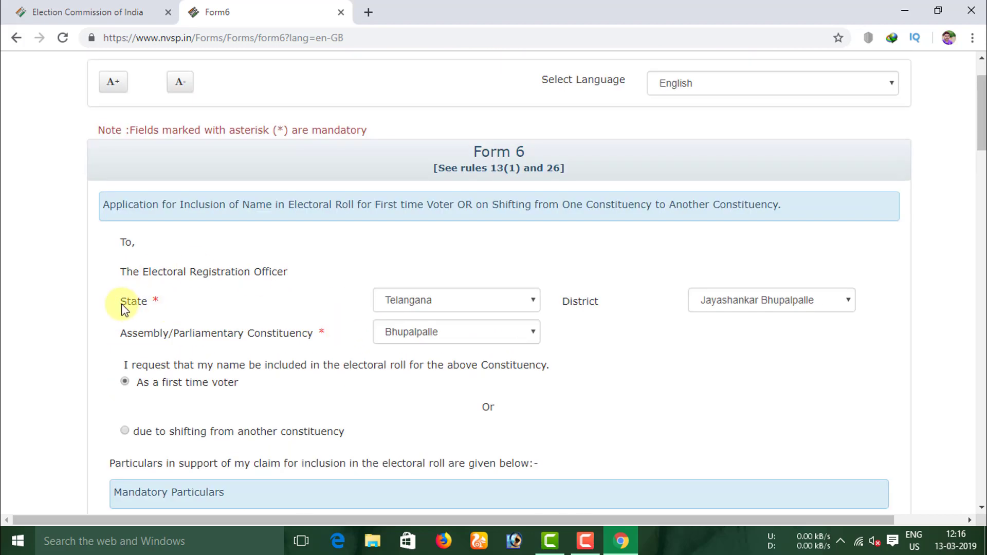
click(535, 301)
click(535, 303)
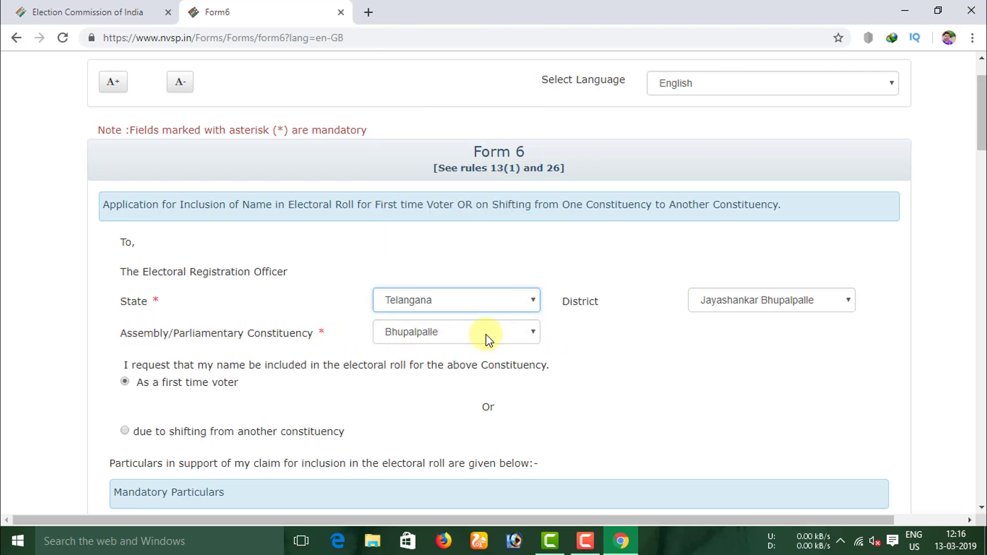
click(534, 336)
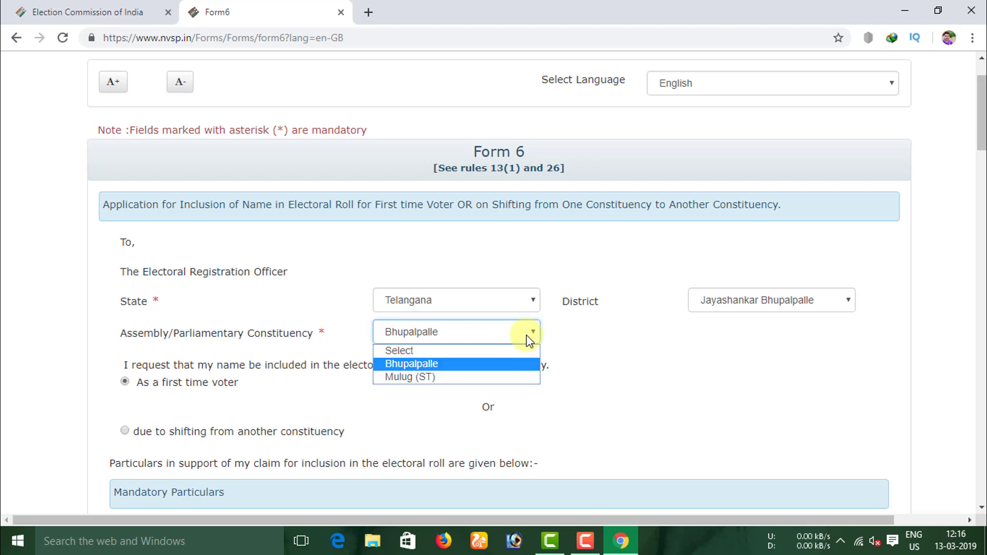
click(610, 376)
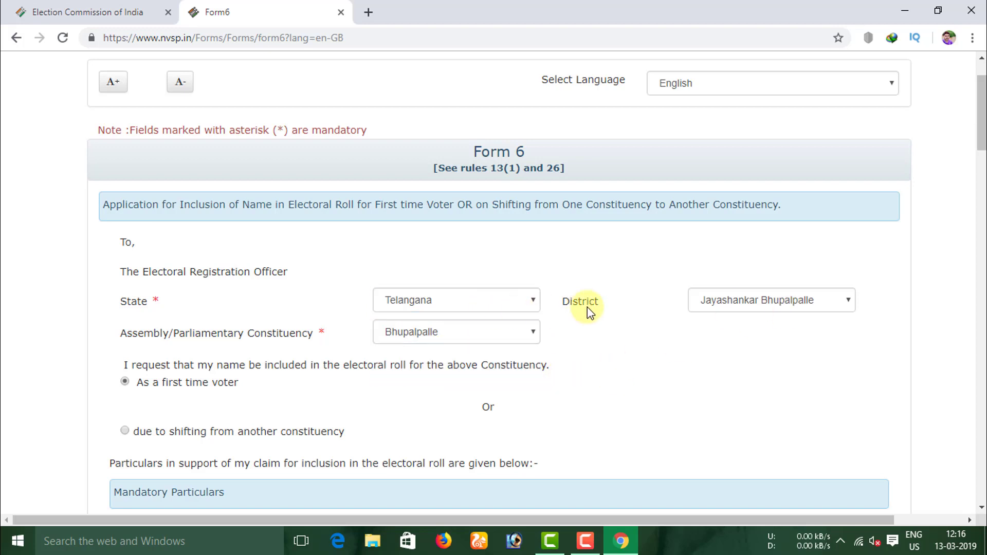
click(847, 302)
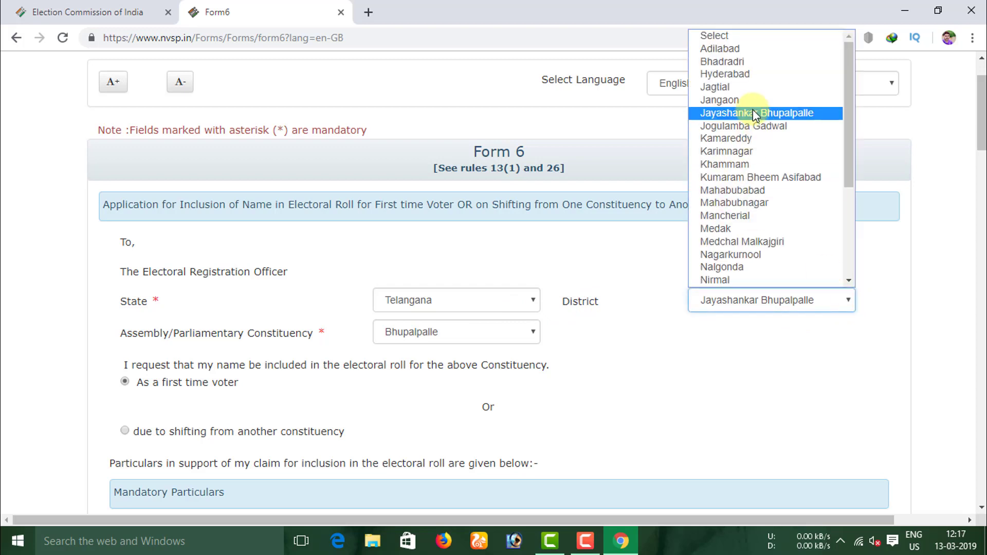
click(709, 335)
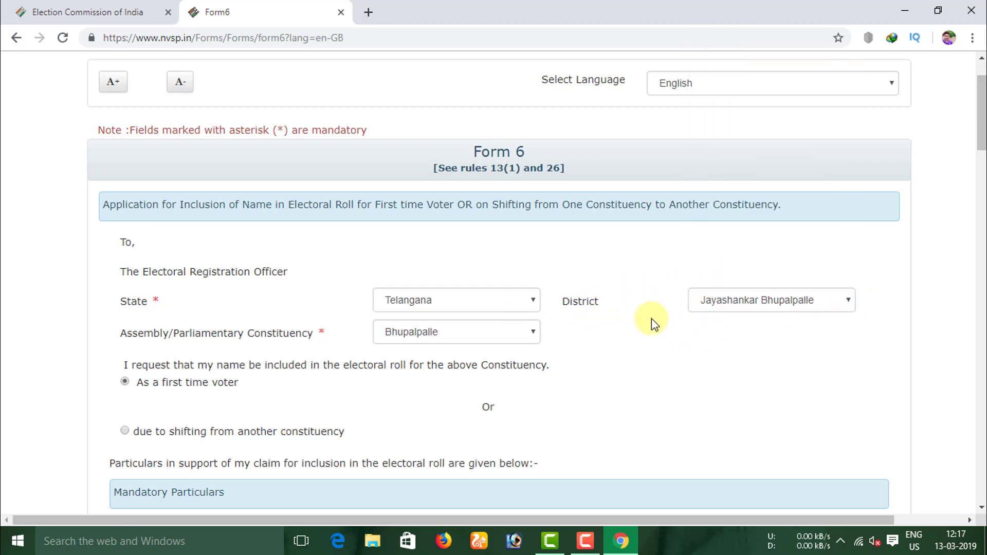
Review the voter type options and the name and surname fields of the applicant and the relative.
scroll(652, 319, down, 3)
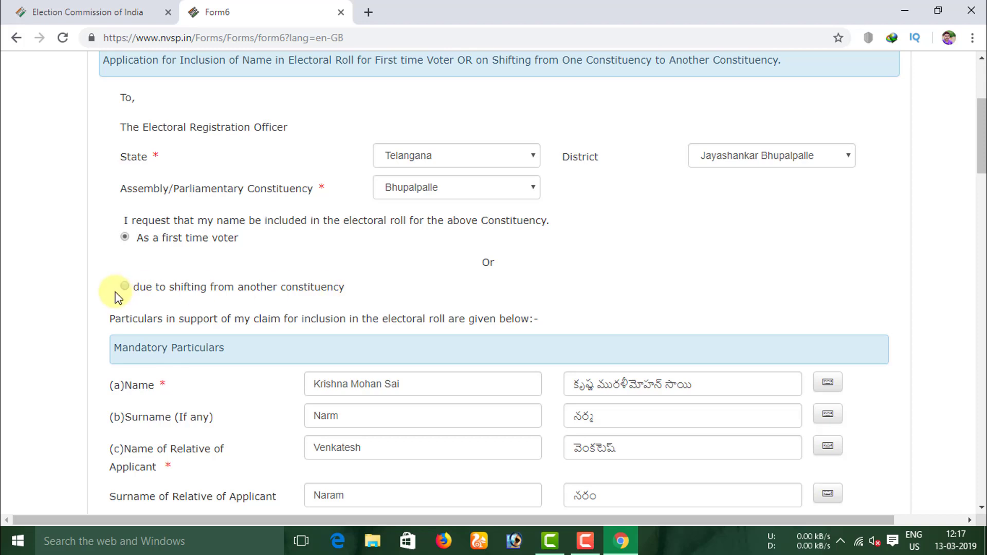
scroll(125, 298, down, 3)
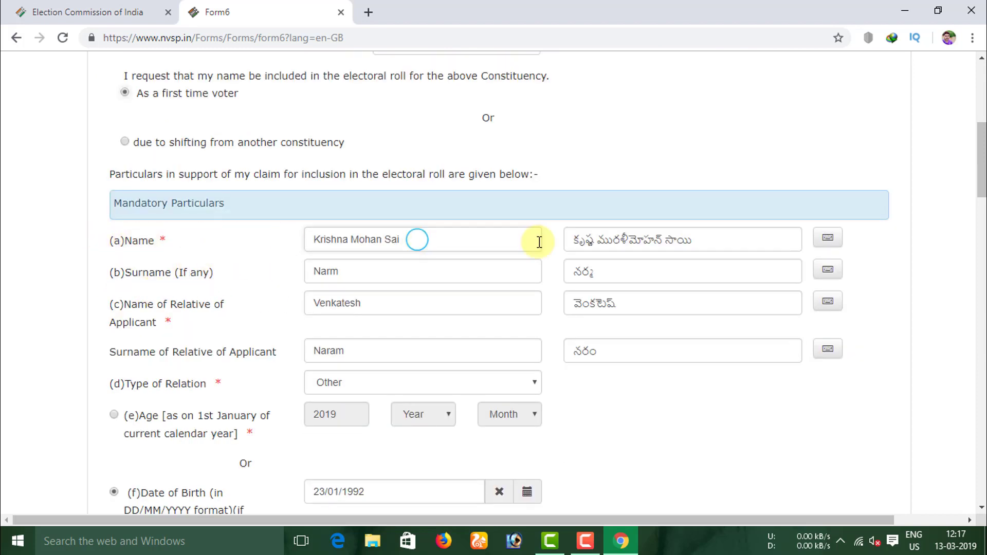
drag(535, 243, 301, 249)
click(441, 245)
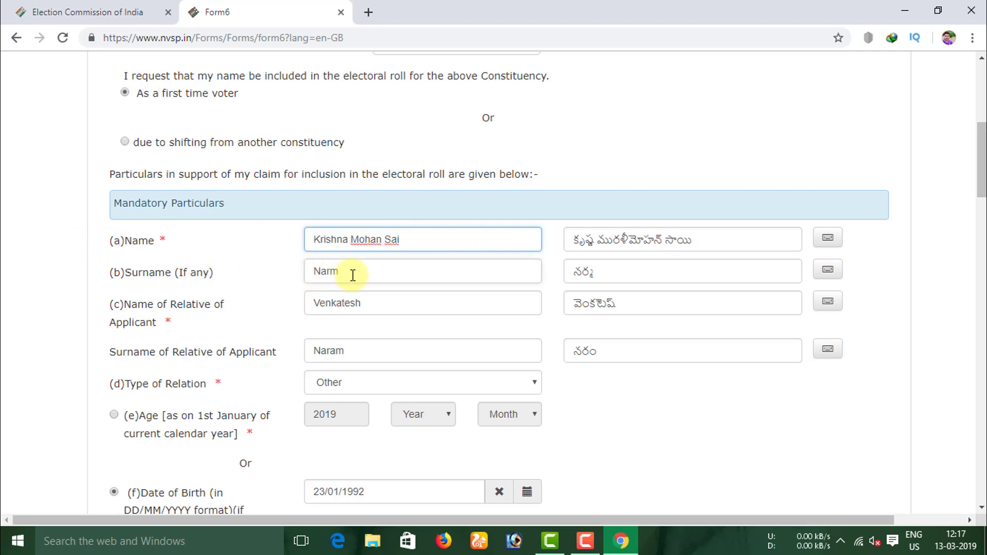
drag(353, 274, 289, 273)
click(373, 304)
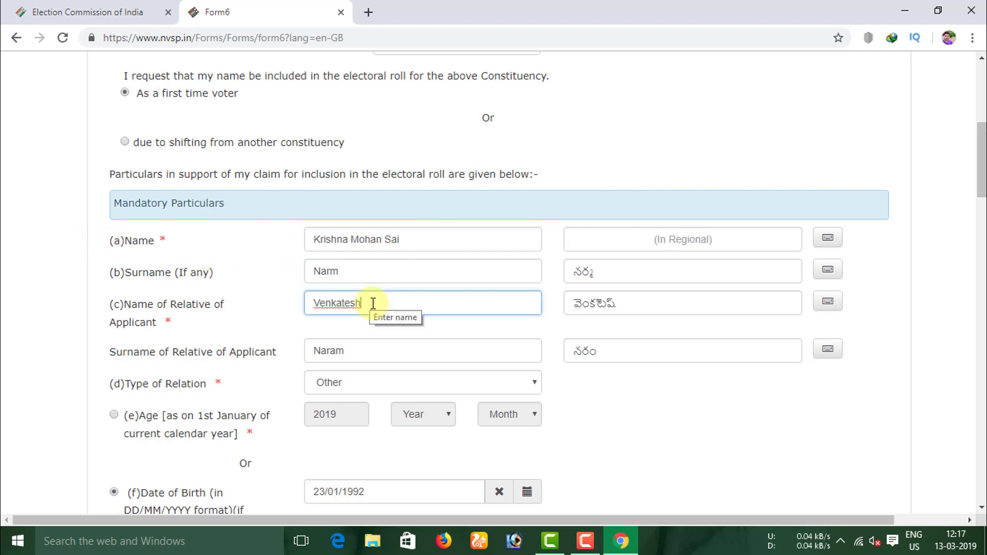
drag(373, 303, 283, 305)
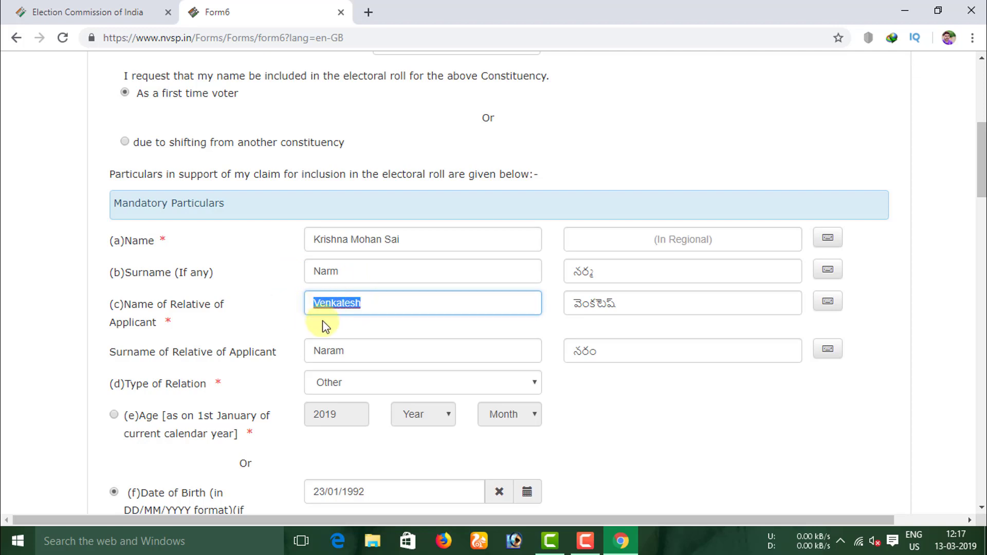
drag(355, 353, 304, 348)
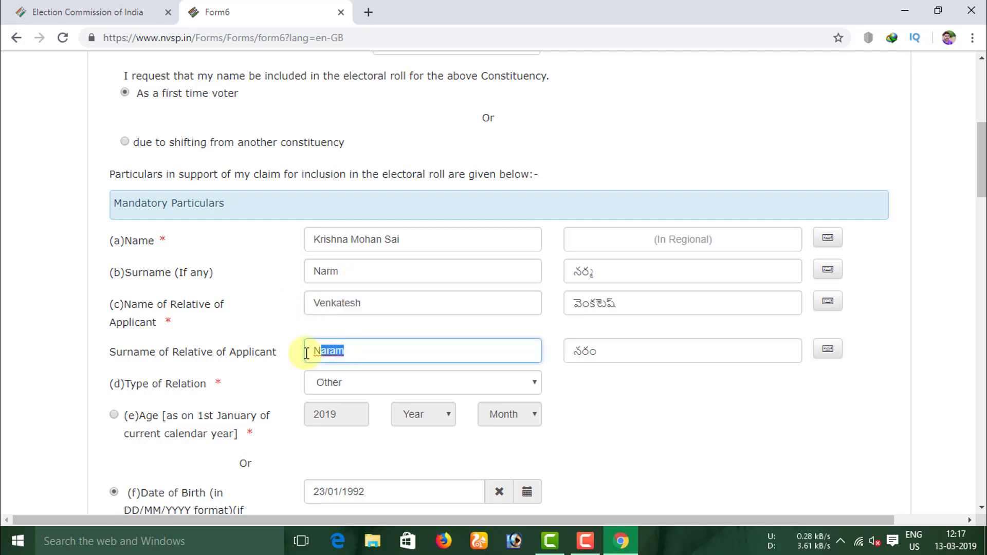
click(390, 344)
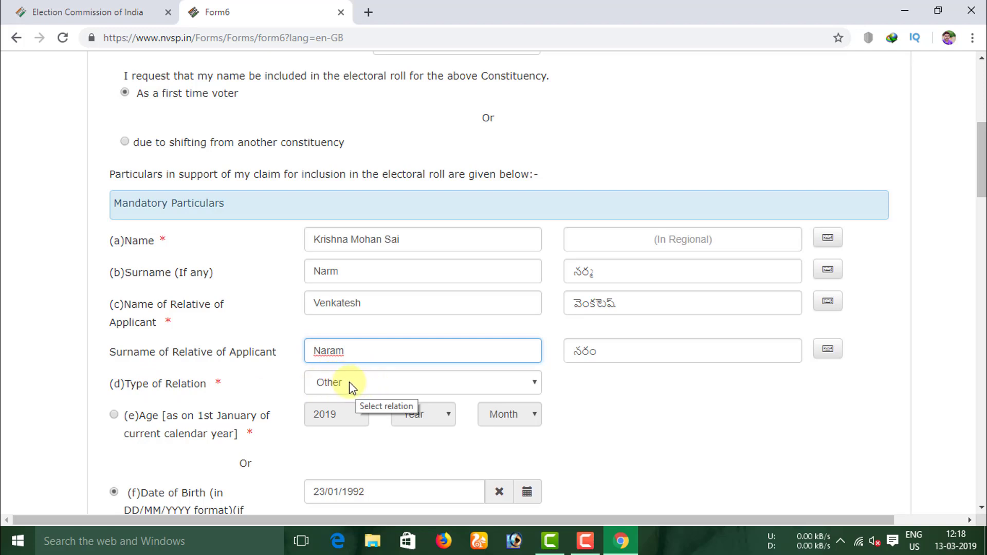
Examine the relation type, date of birth and gender fields in the mandatory particulars.
scroll(338, 391, down, 3)
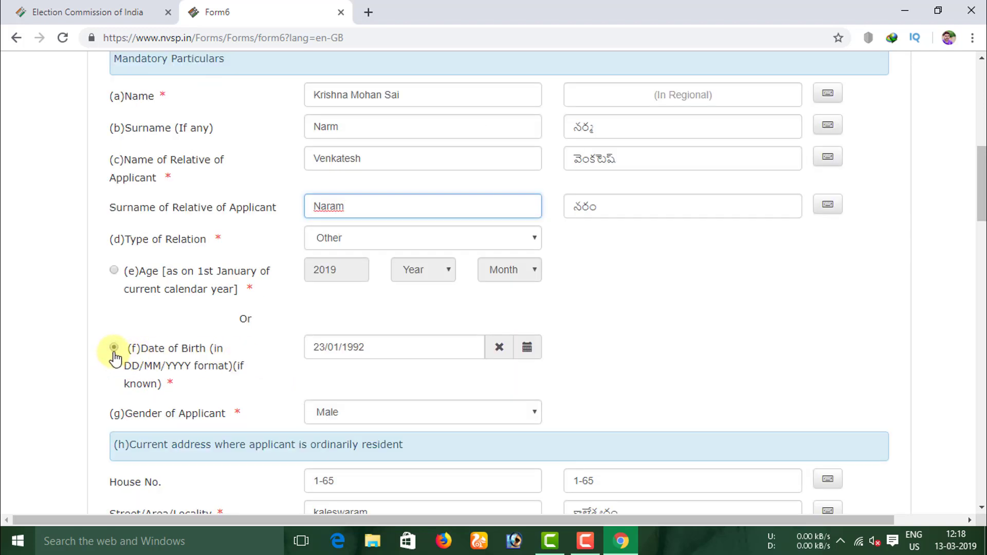
drag(379, 346, 283, 352)
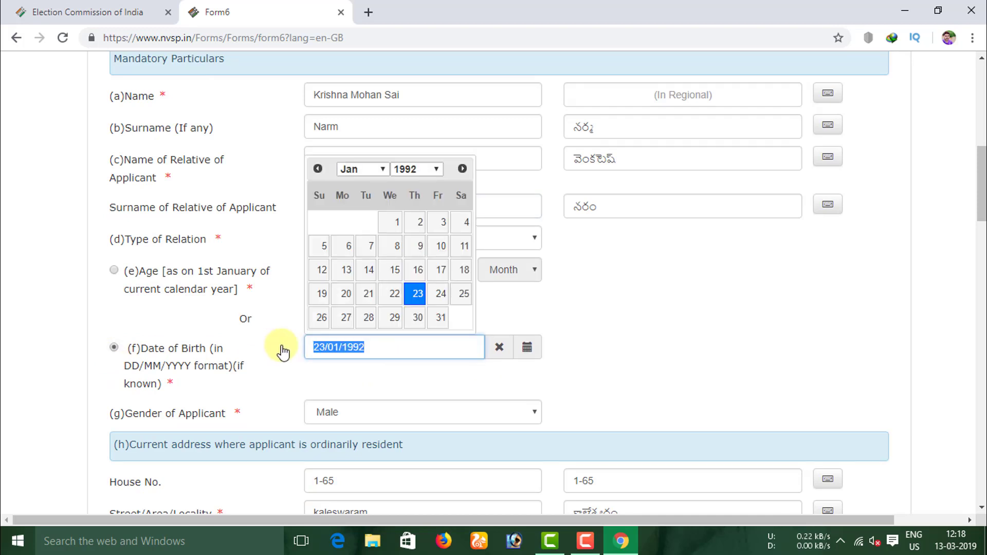
scroll(396, 309, down, 3)
click(517, 276)
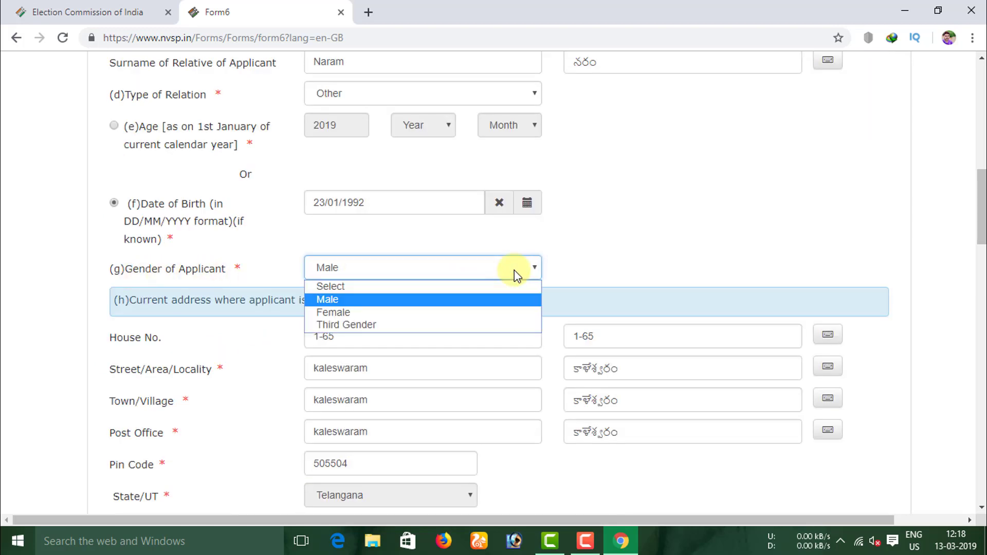
Review the applicant's current address section and compare it with the permanent address section.
scroll(387, 386, down, 2)
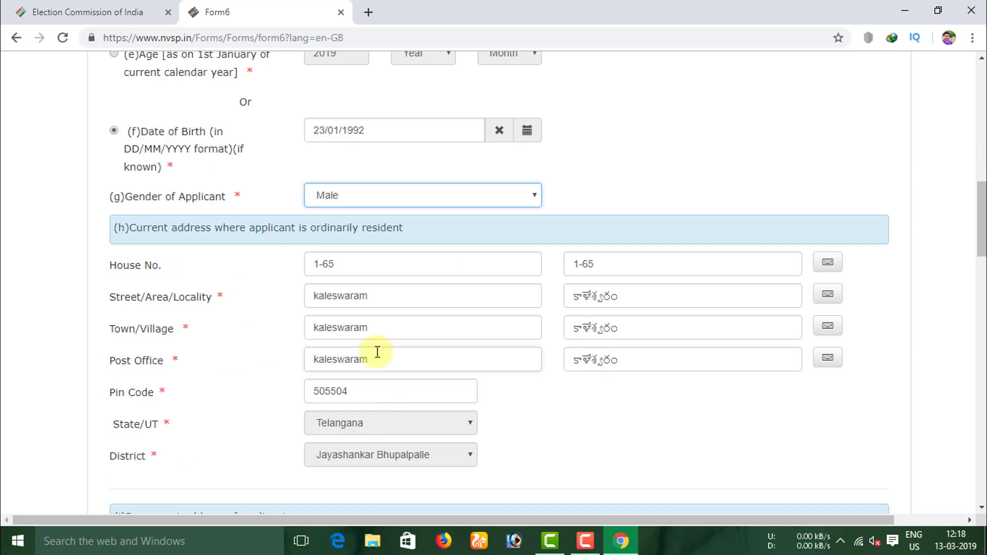
scroll(378, 352, down, 2)
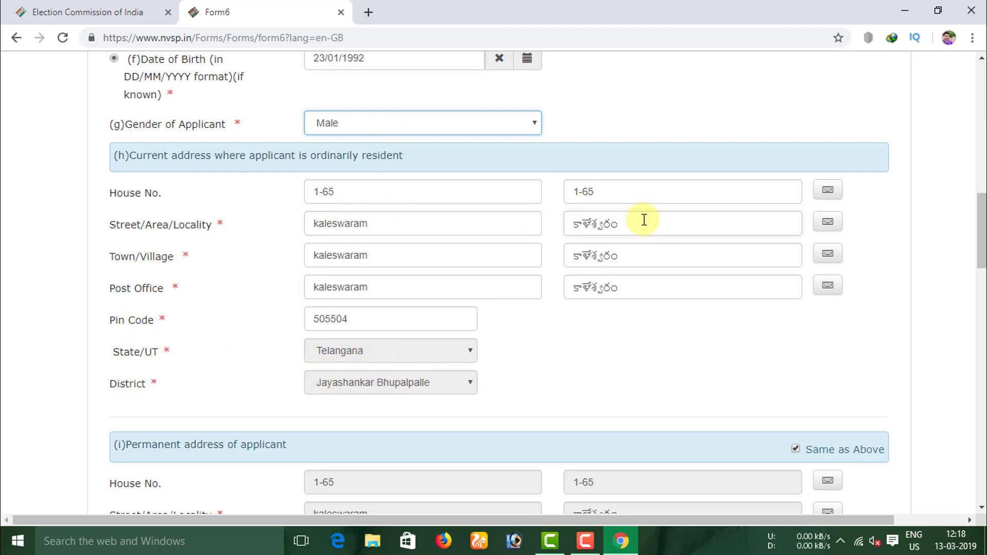
scroll(394, 244, down, 3)
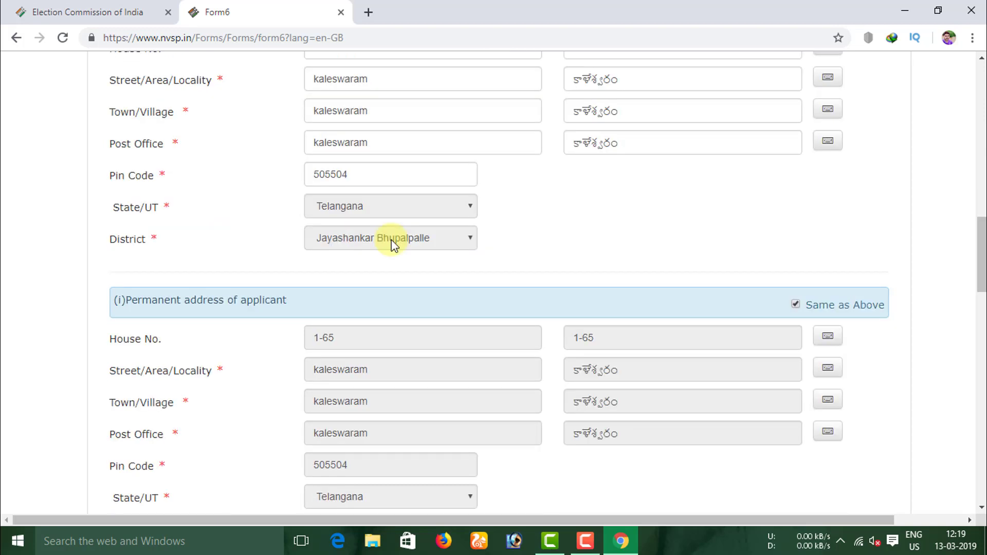
scroll(393, 244, down, 2)
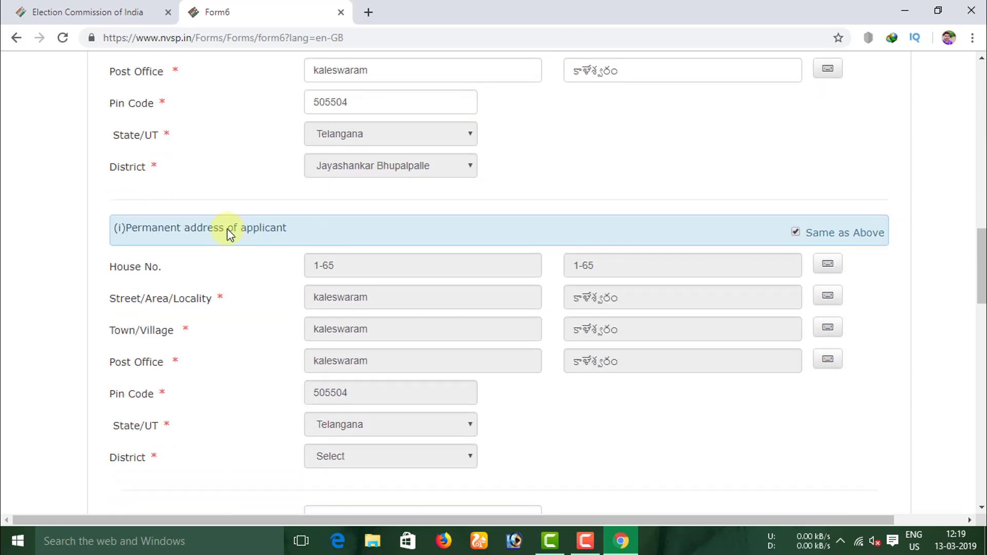
scroll(422, 247, up, 4)
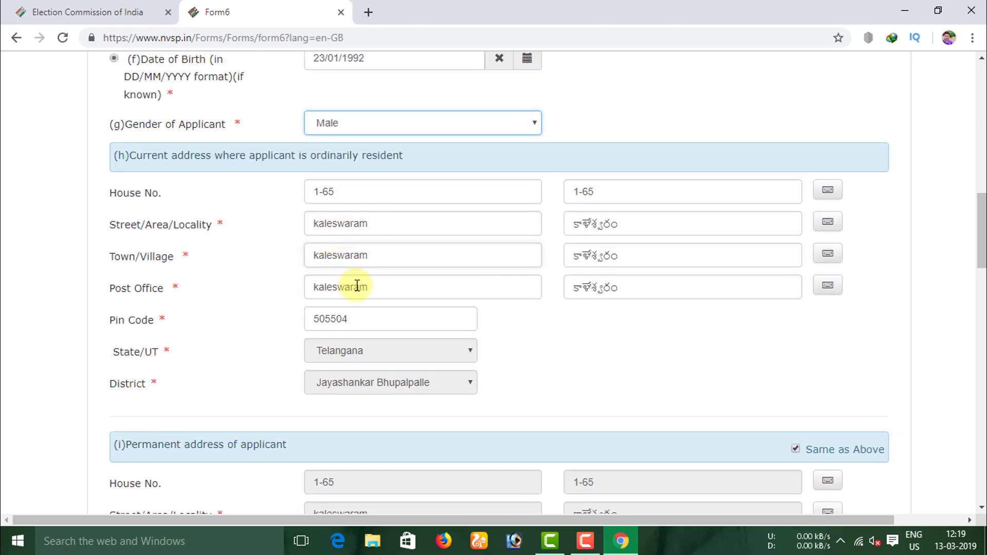
scroll(757, 315, down, 4)
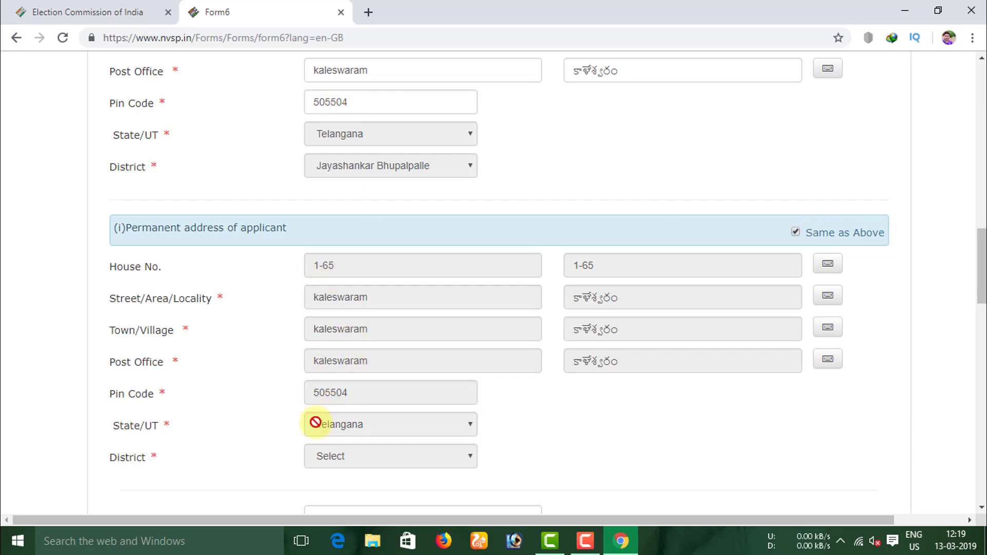
Examine the Family/Neighbour Epic No. field and the optional disability, email and mobile fields.
scroll(474, 321, down, 1)
scroll(474, 321, down, 2)
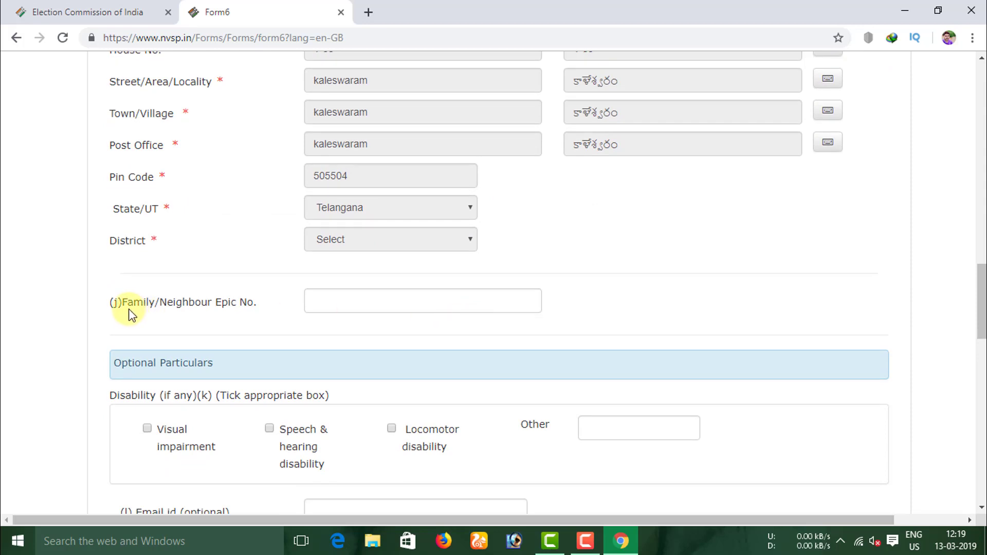
click(338, 304)
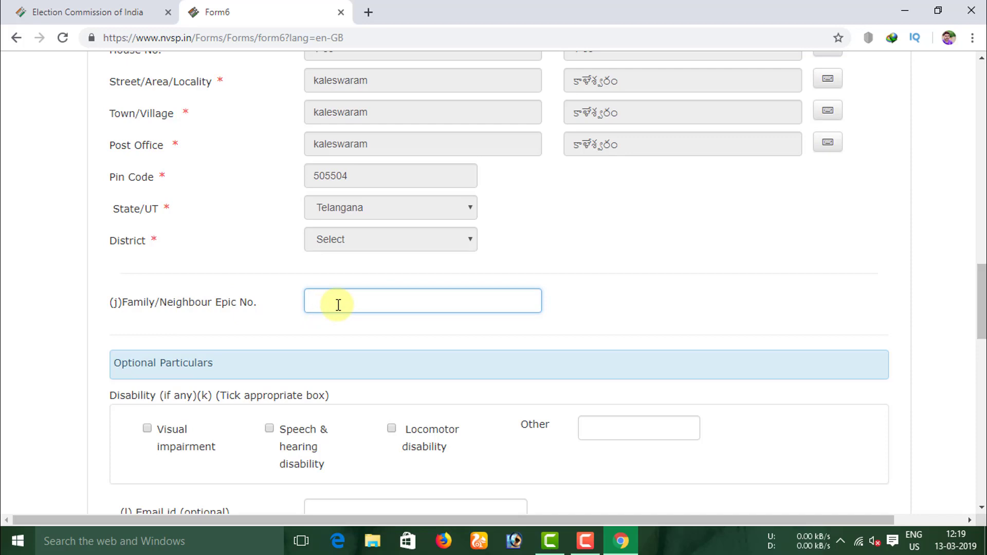
scroll(338, 304, down, 3)
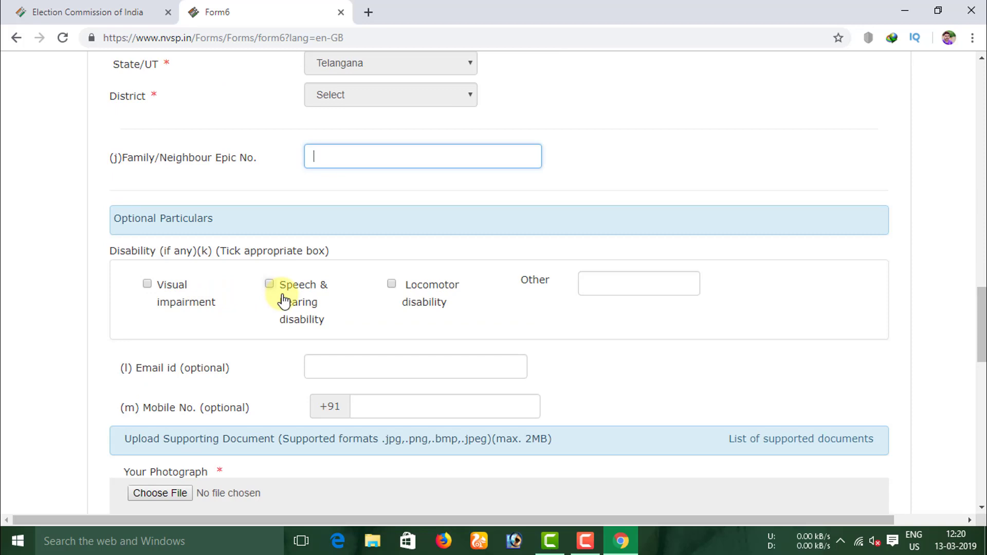
scroll(319, 309, down, 1)
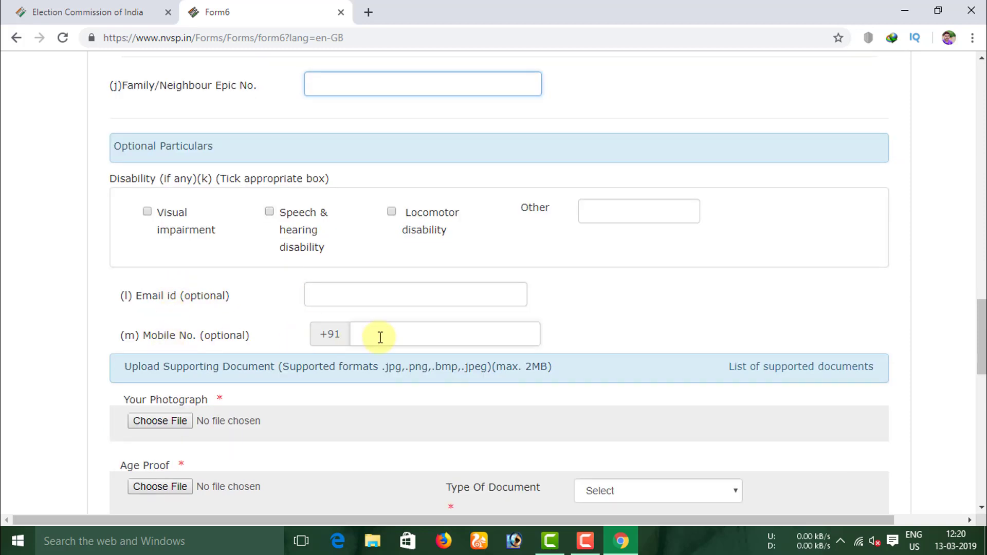
View the file chooser for the applicant's photograph and close it without choosing a file.
scroll(380, 337, down, 2)
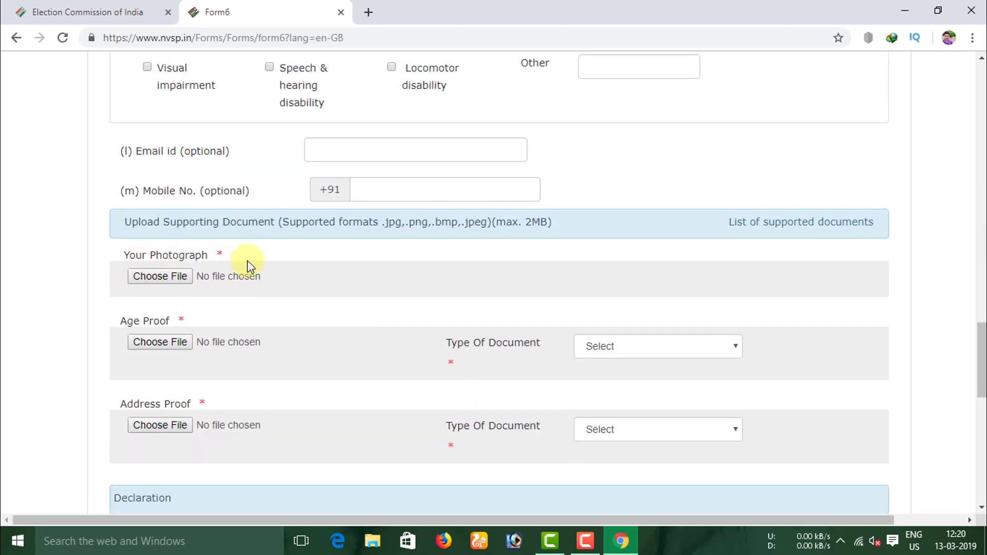
click(168, 279)
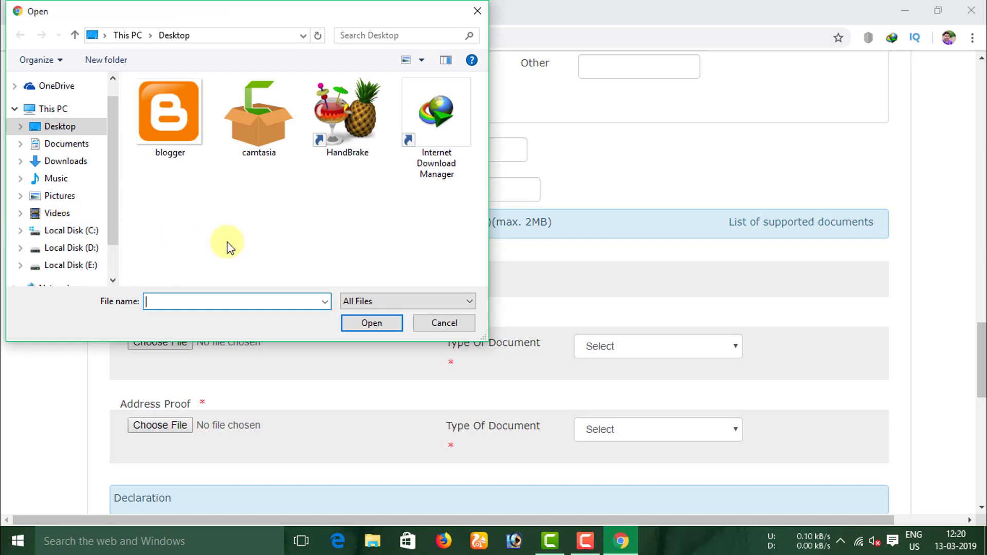
click(443, 322)
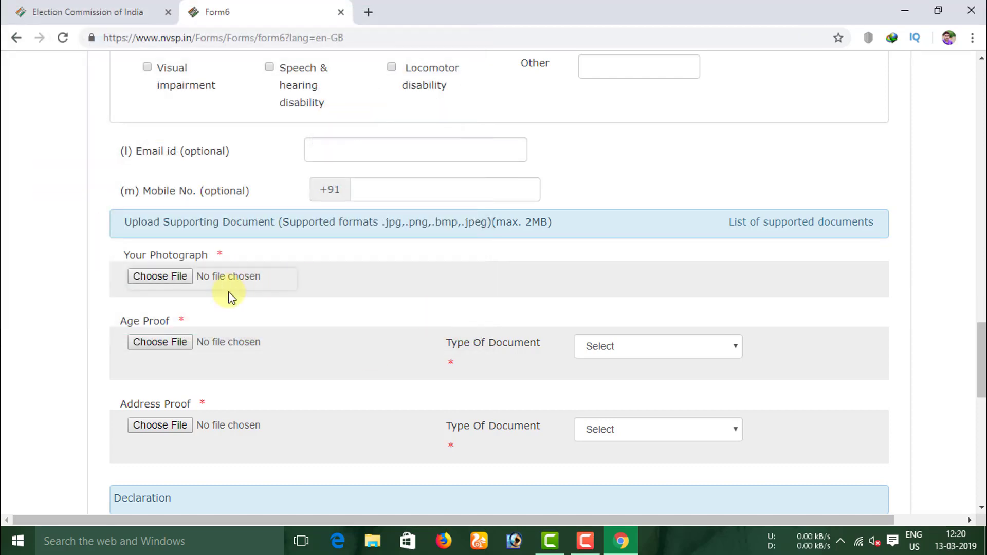
View the document types accepted as age proof and as address proof without selecting any.
scroll(231, 291, down, 2)
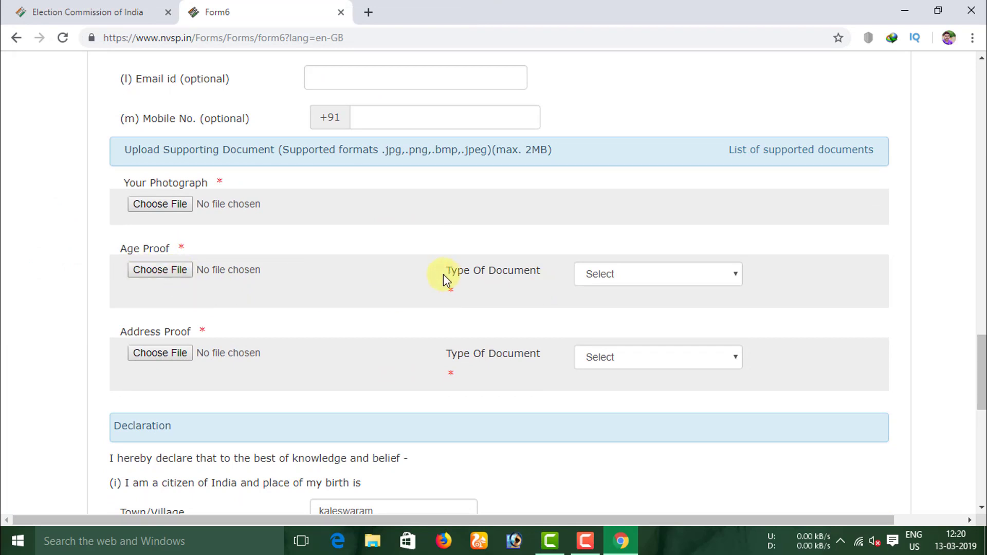
click(736, 278)
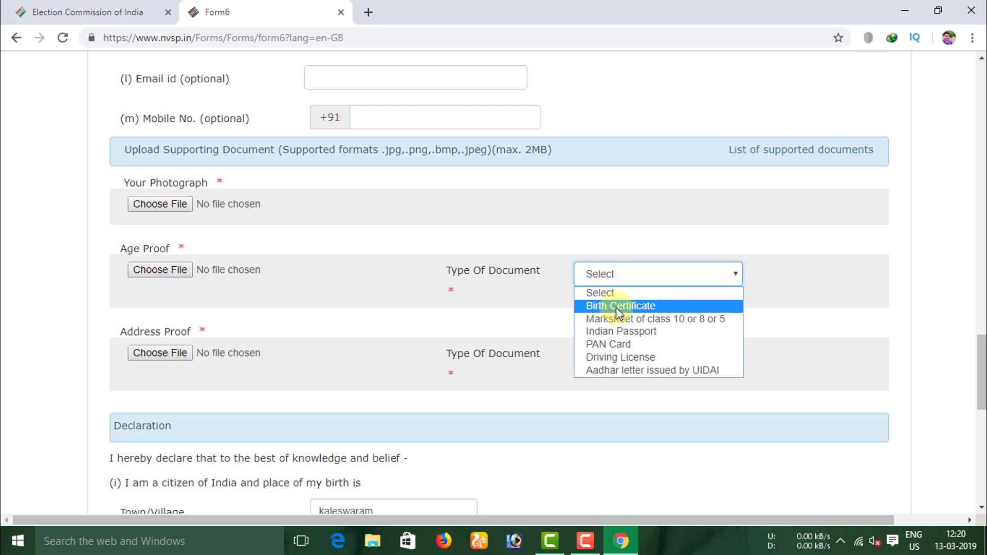
click(511, 260)
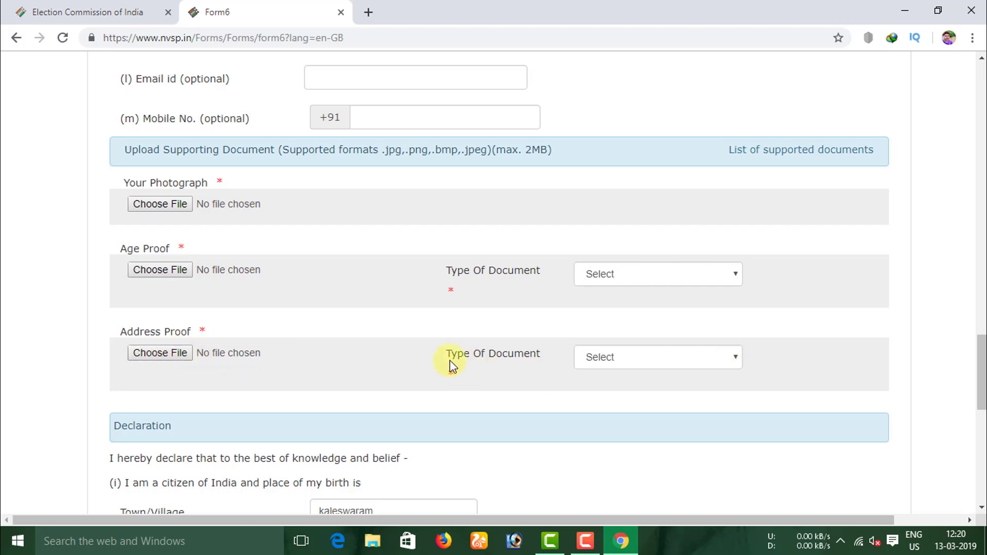
click(725, 359)
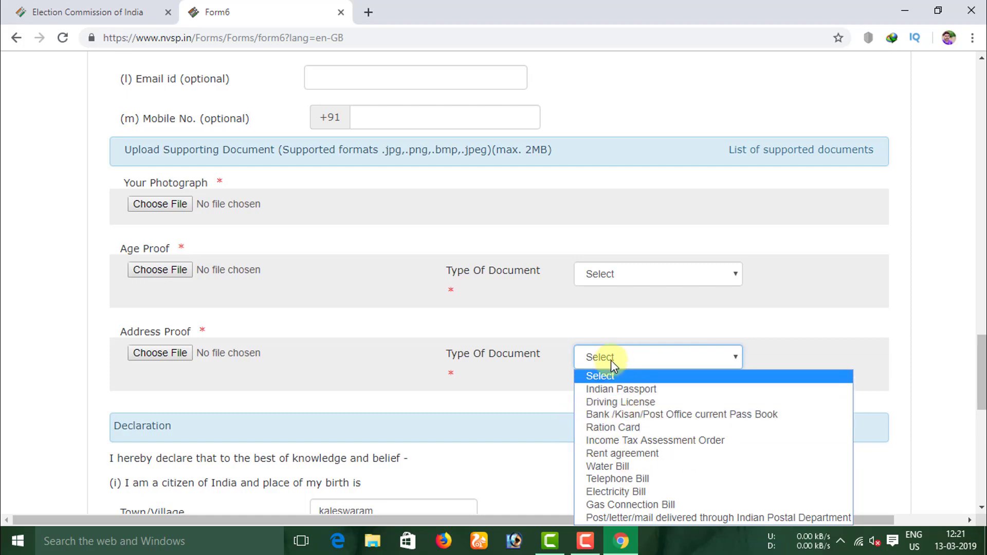
Examine the birthplace town/village, state and district fields in the Declaration section.
scroll(153, 234, down, 5)
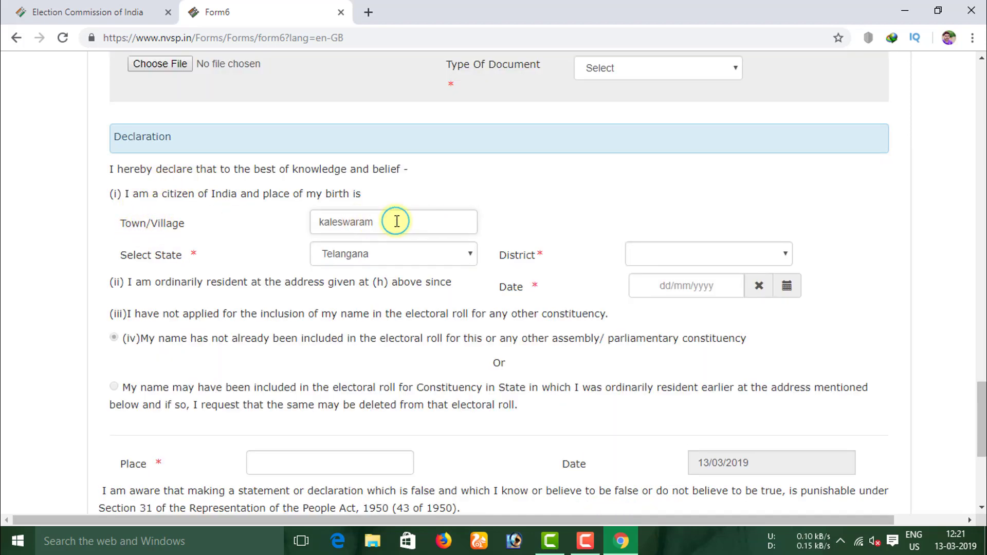
drag(394, 222, 271, 226)
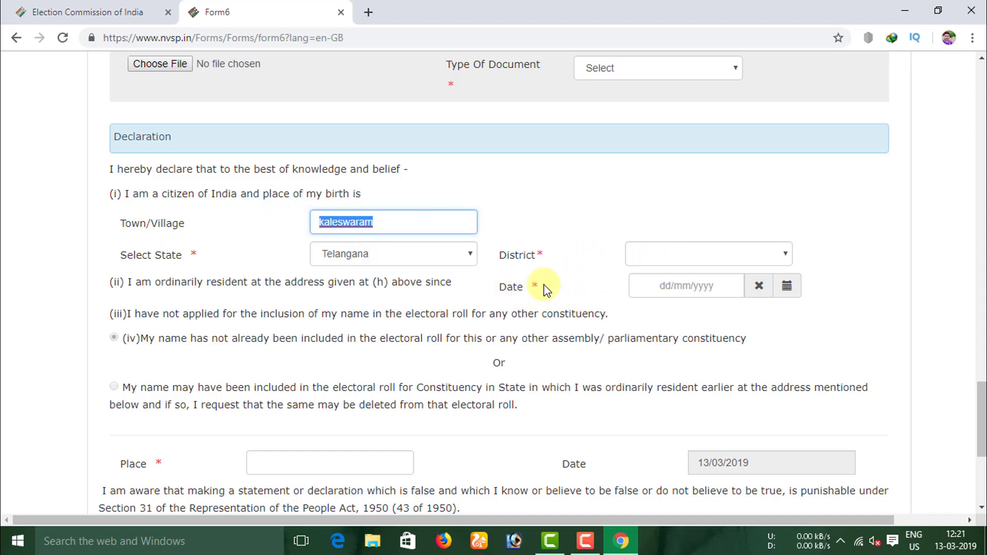
click(506, 266)
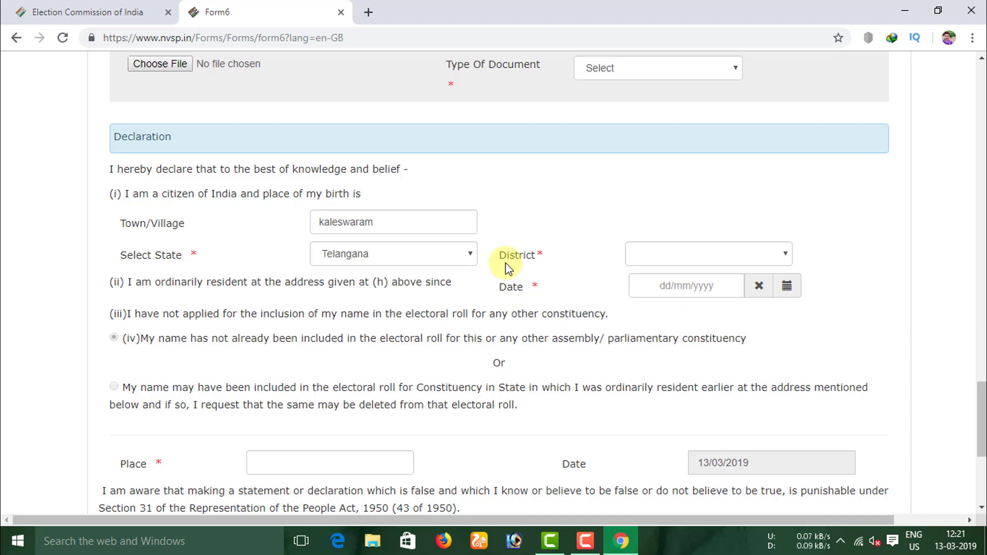
Examine the Place and Captcha fields at the end of Form 6, and close the form without submitting it.
scroll(566, 283, down, 4)
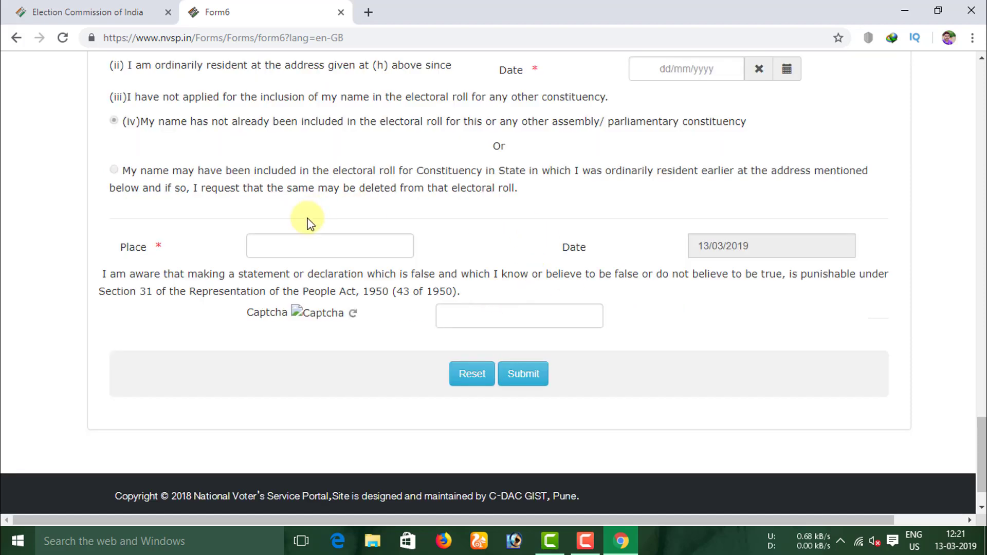
click(287, 246)
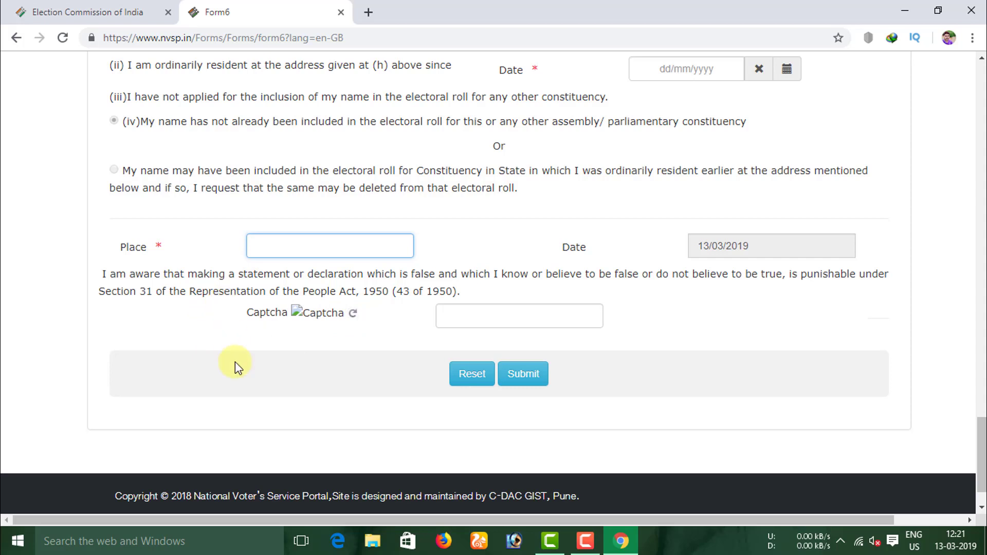
click(522, 322)
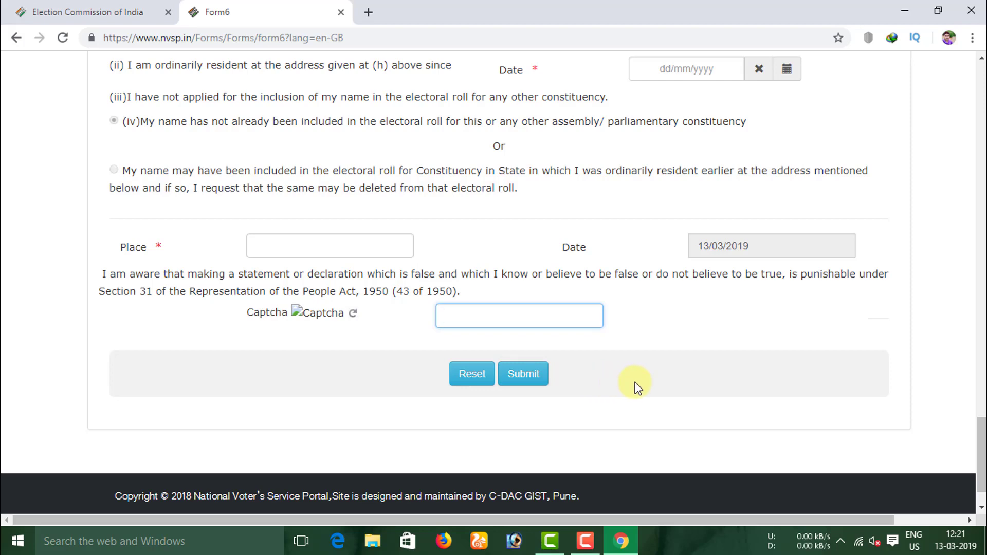
click(341, 12)
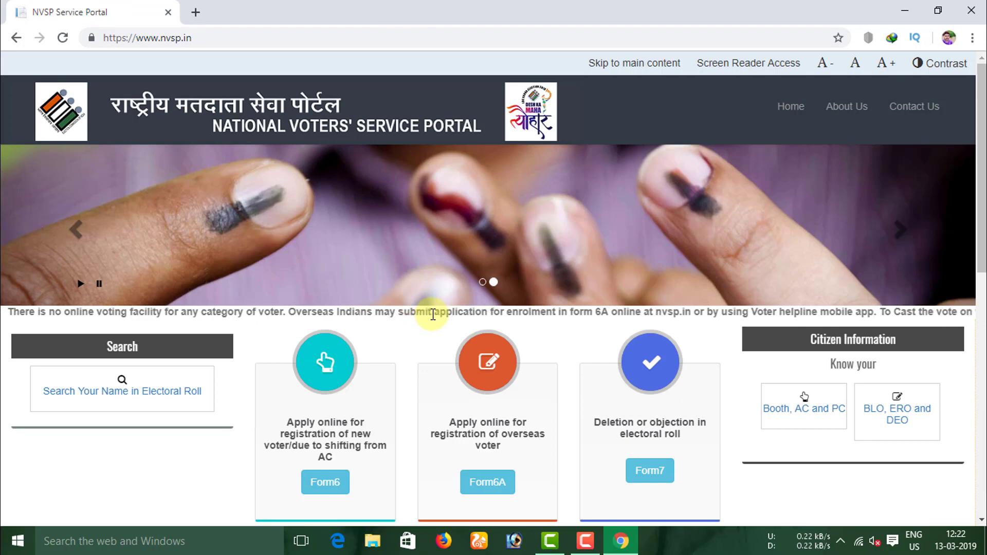
Open the application status page from the NVSP home page and track the application by its reference ID.
scroll(433, 315, down, 5)
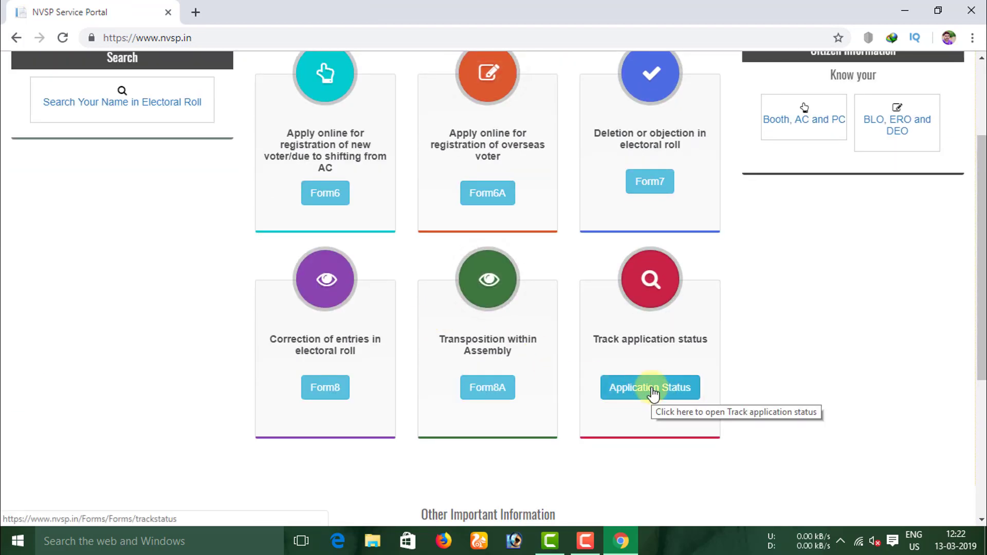
click(653, 394)
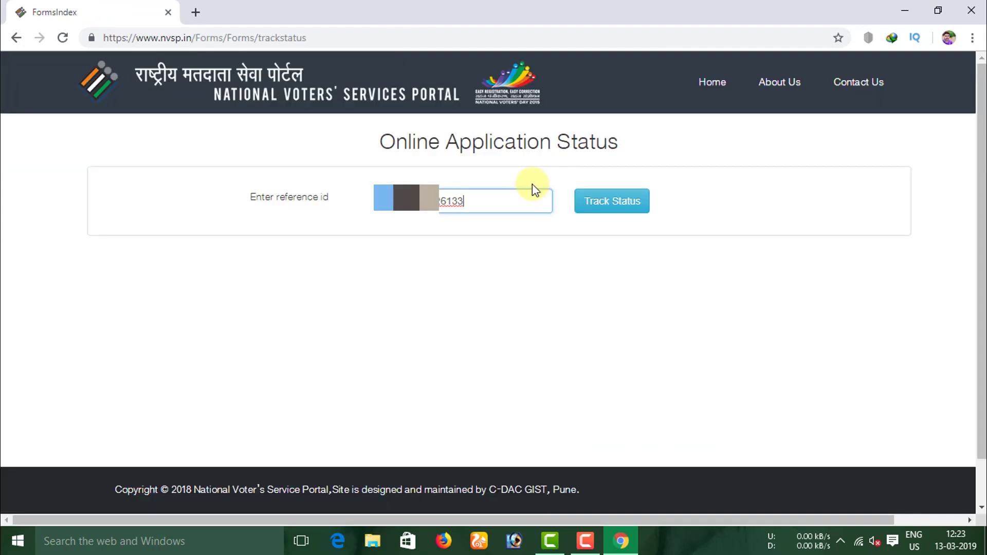
click(596, 211)
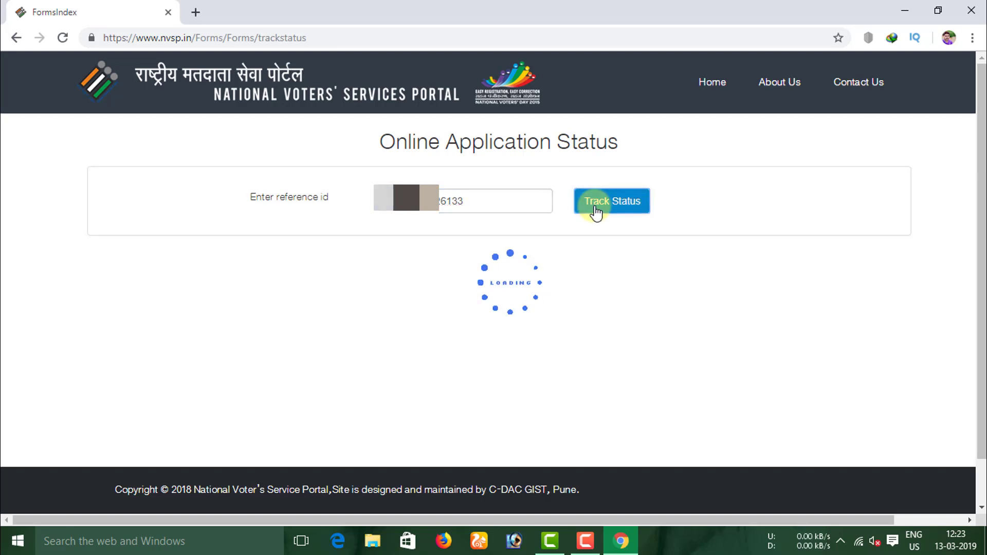